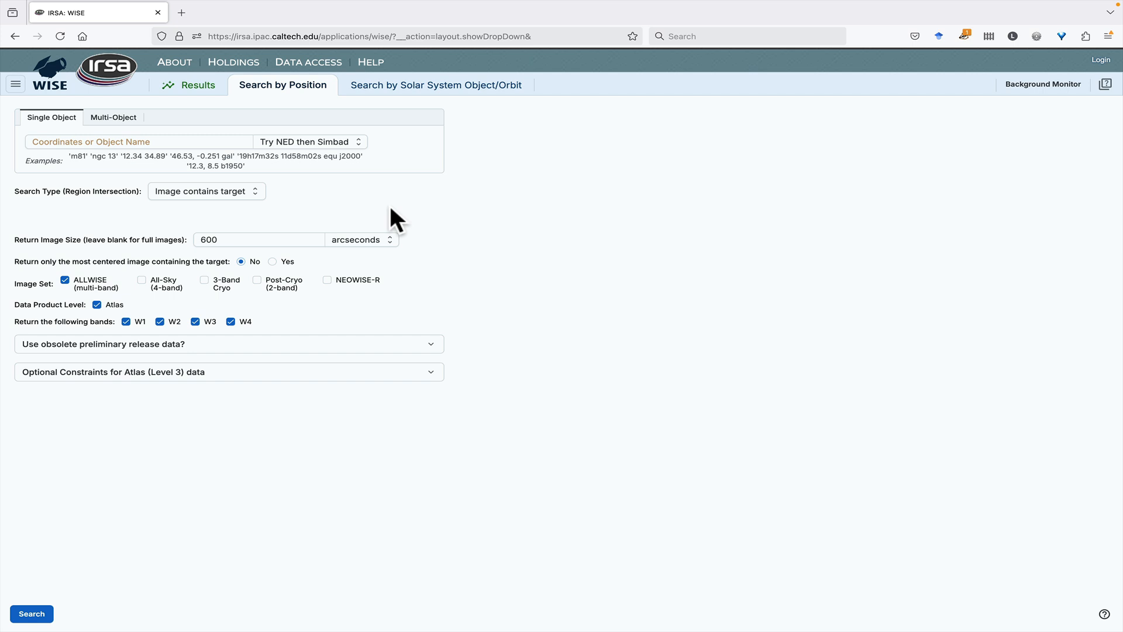
Enter m101 as the single-object search target, keeping the name resolution on Try NED then Simbad
left_click(186, 141)
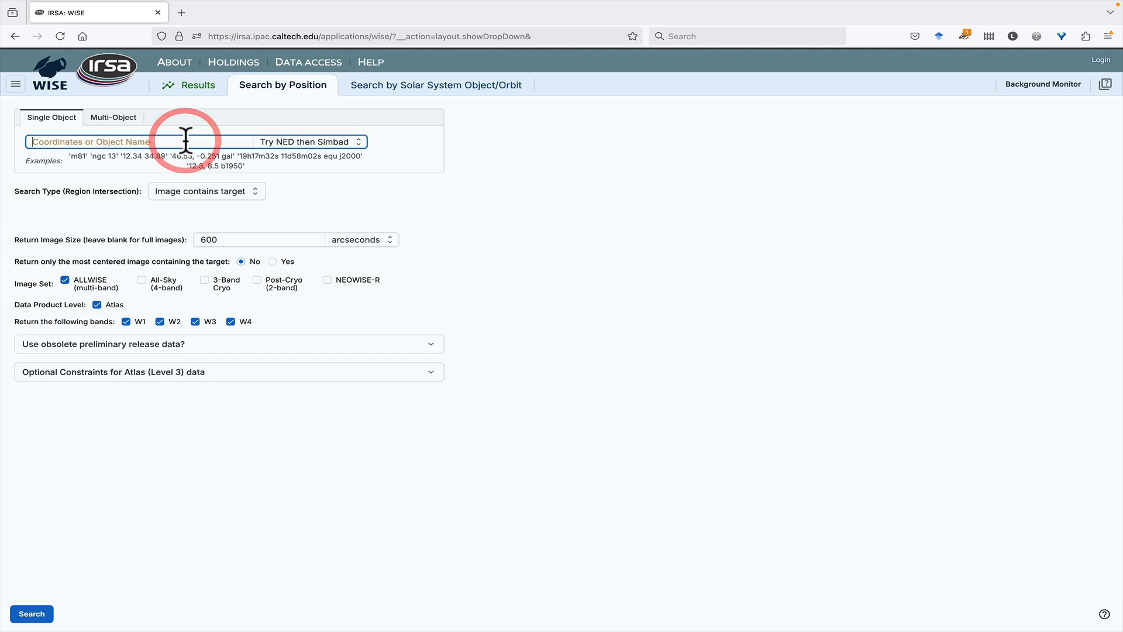
type("m101")
left_click(330, 144)
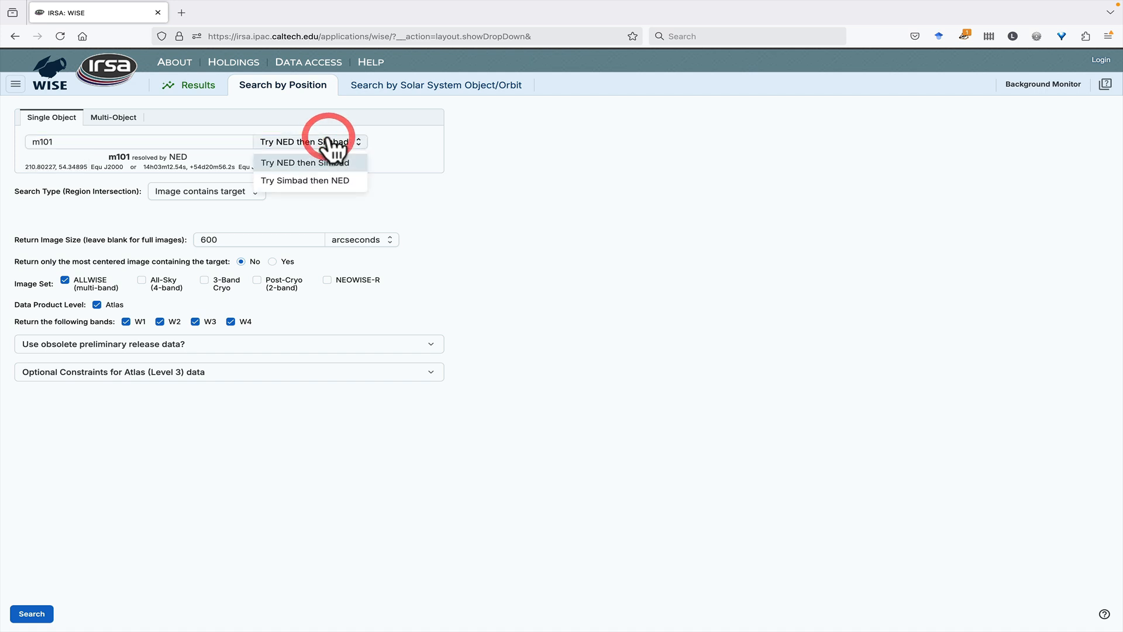
left_click(327, 143)
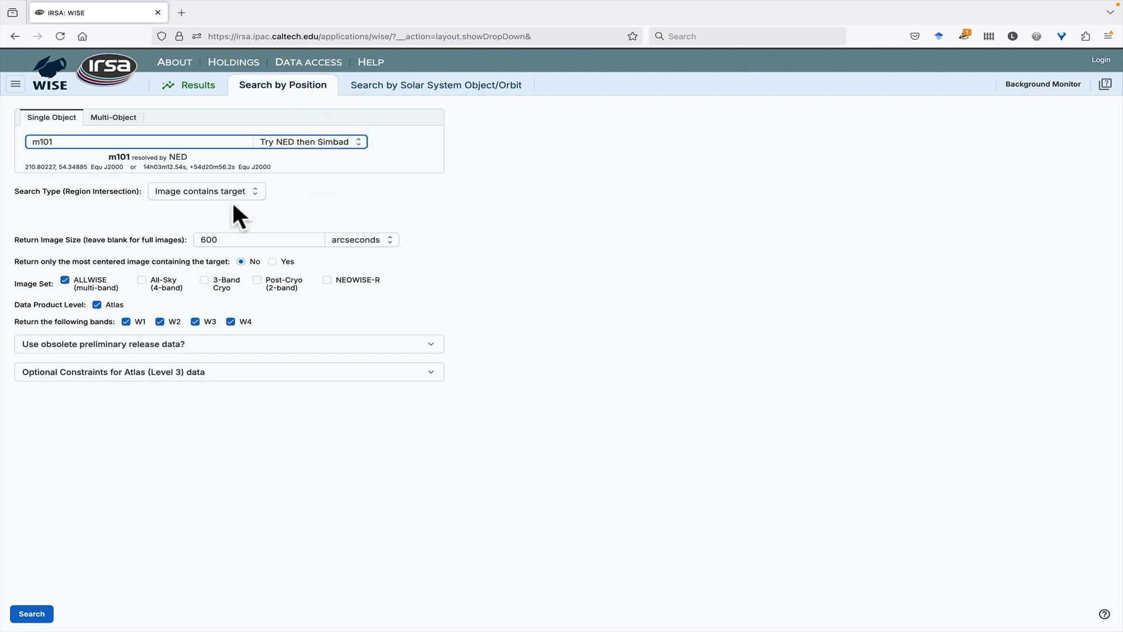
Keep the search type at Image contains target, add the All-Sky (4-band) image set to ALLWISE, and run the image search
left_click(256, 191)
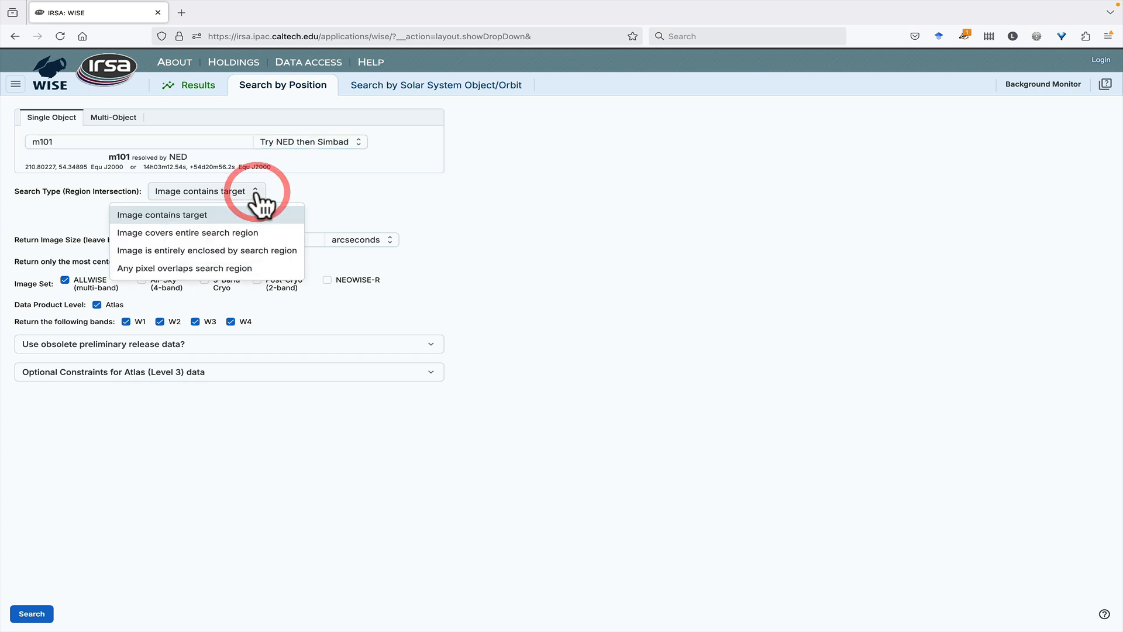
left_click(256, 194)
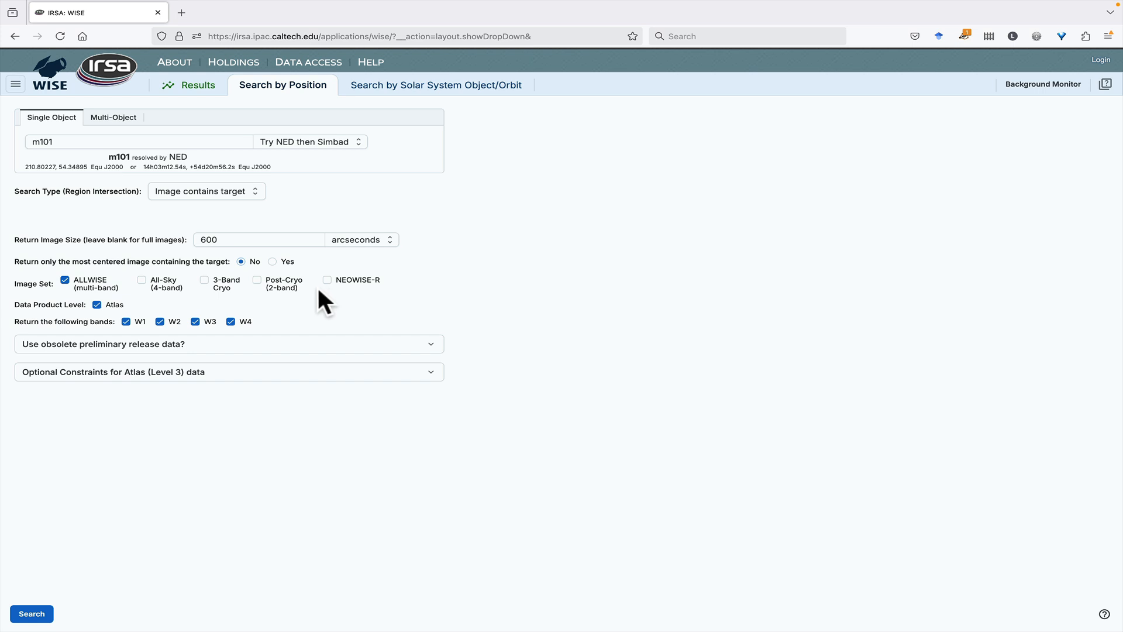
left_click(142, 281)
left_click(32, 615)
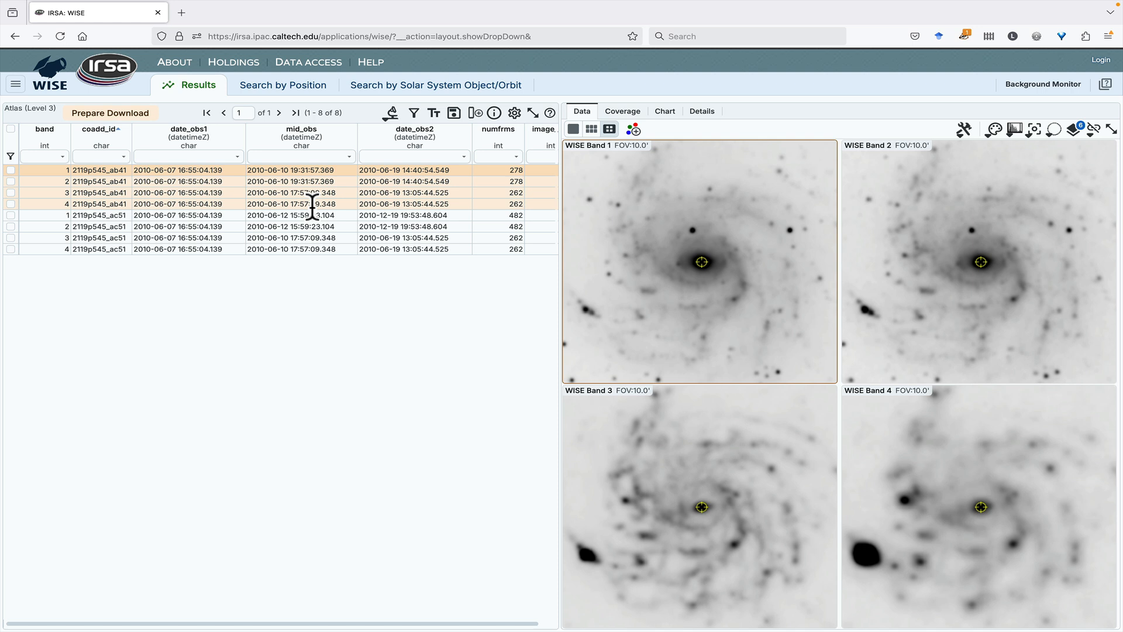
Inspect the images for the 2119p545_ab41 band 2 row and 2119p545_ac51 band 1 row, including the coverage map
mouse_move(583, 171)
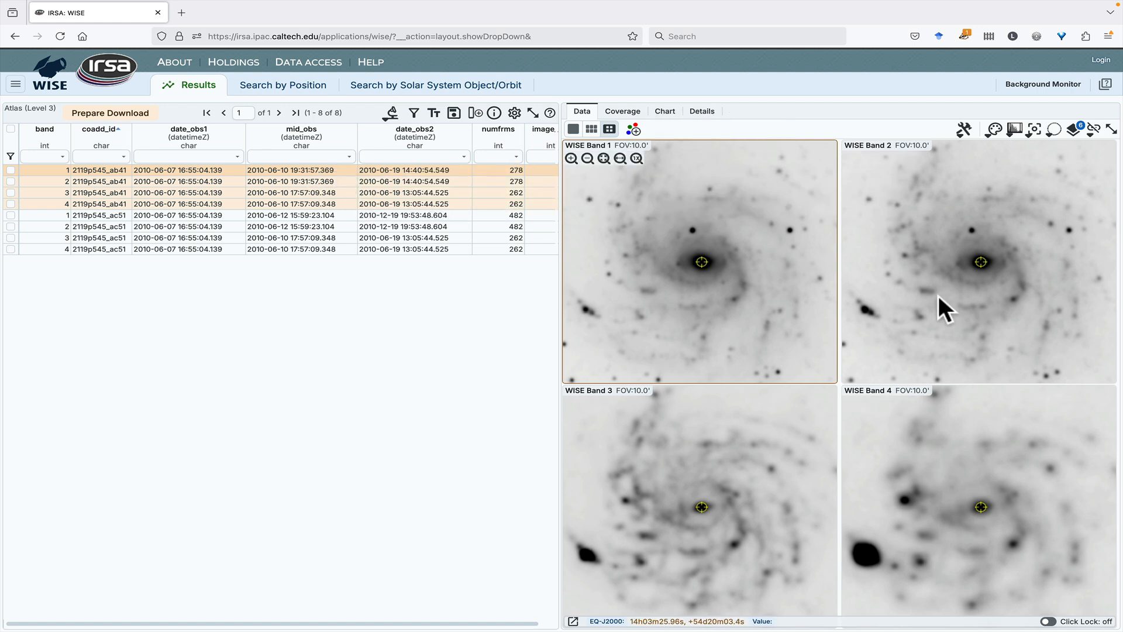
mouse_move(939, 296)
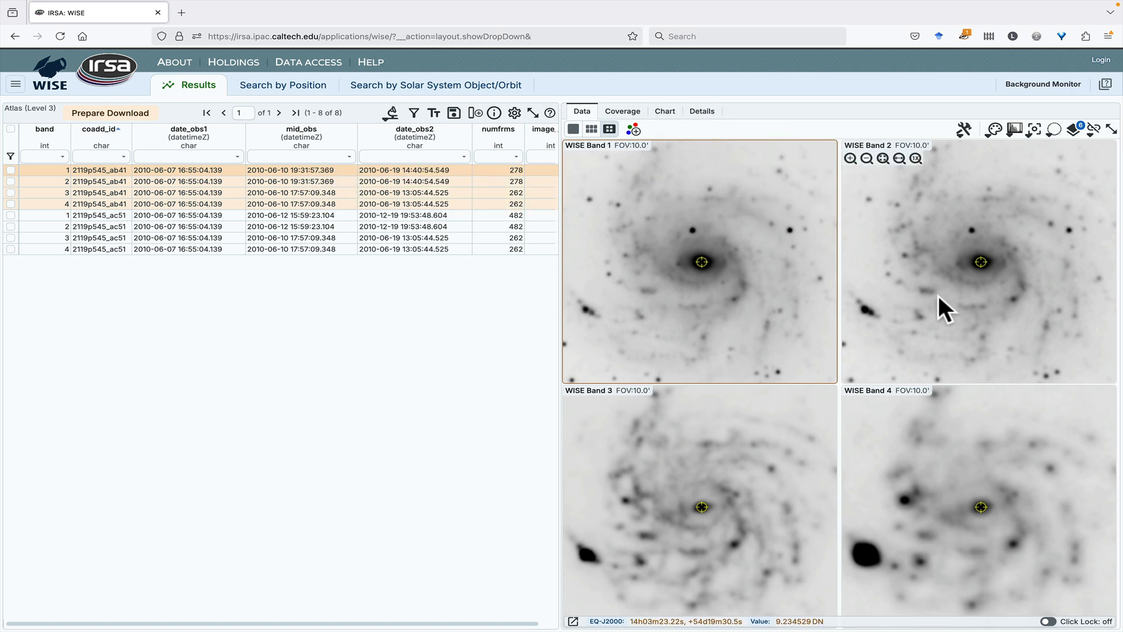
left_click(382, 181)
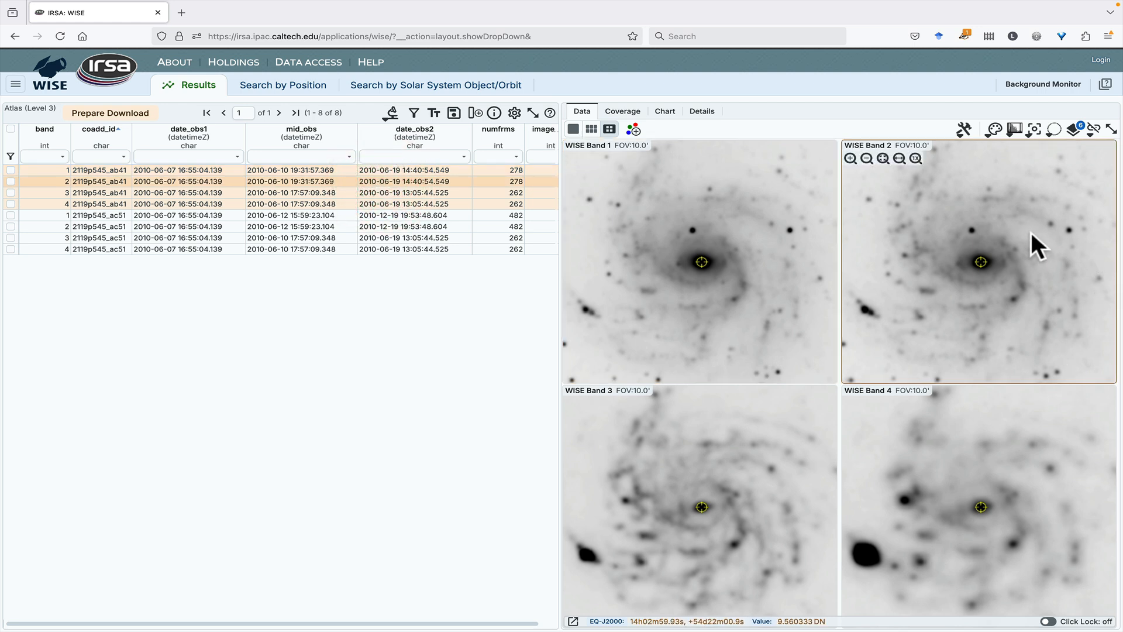
left_click(447, 217)
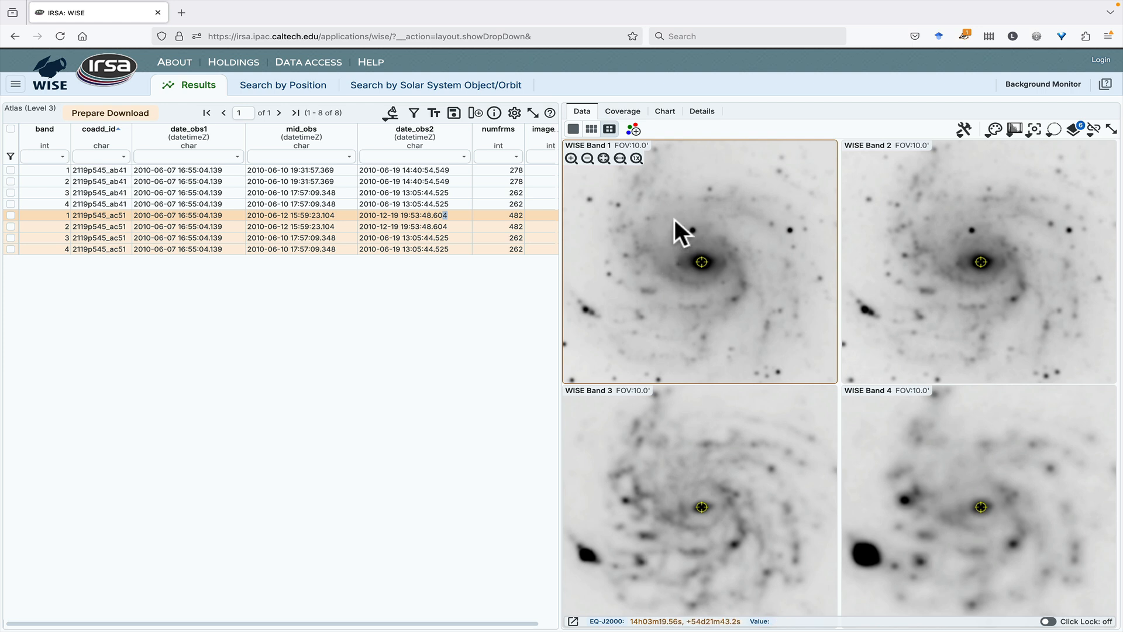
left_click(622, 113)
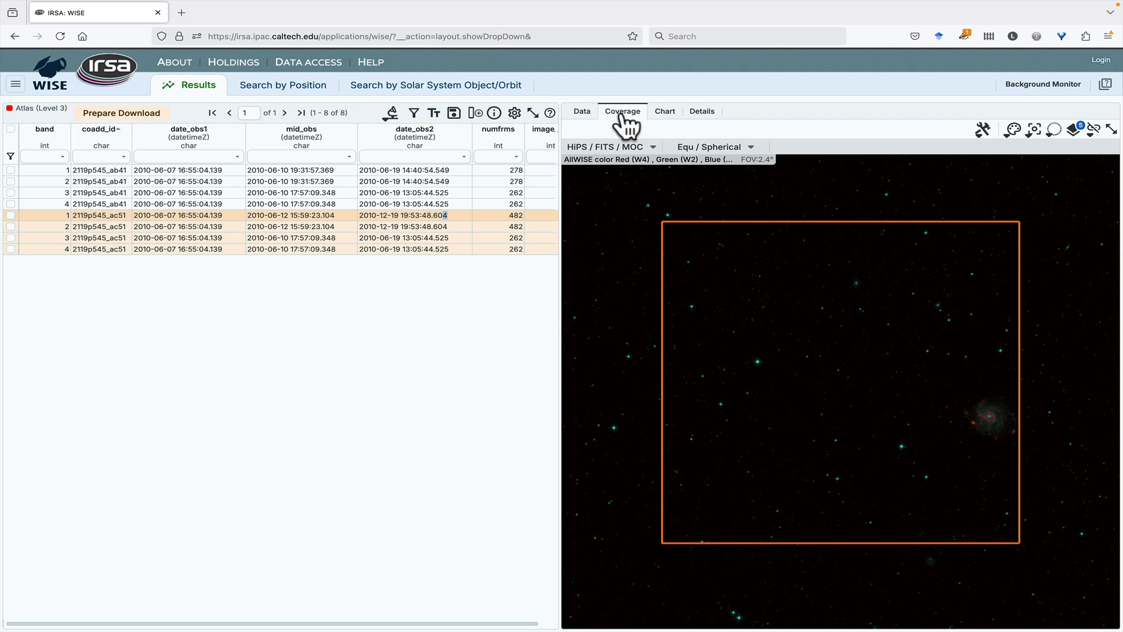
left_click(583, 112)
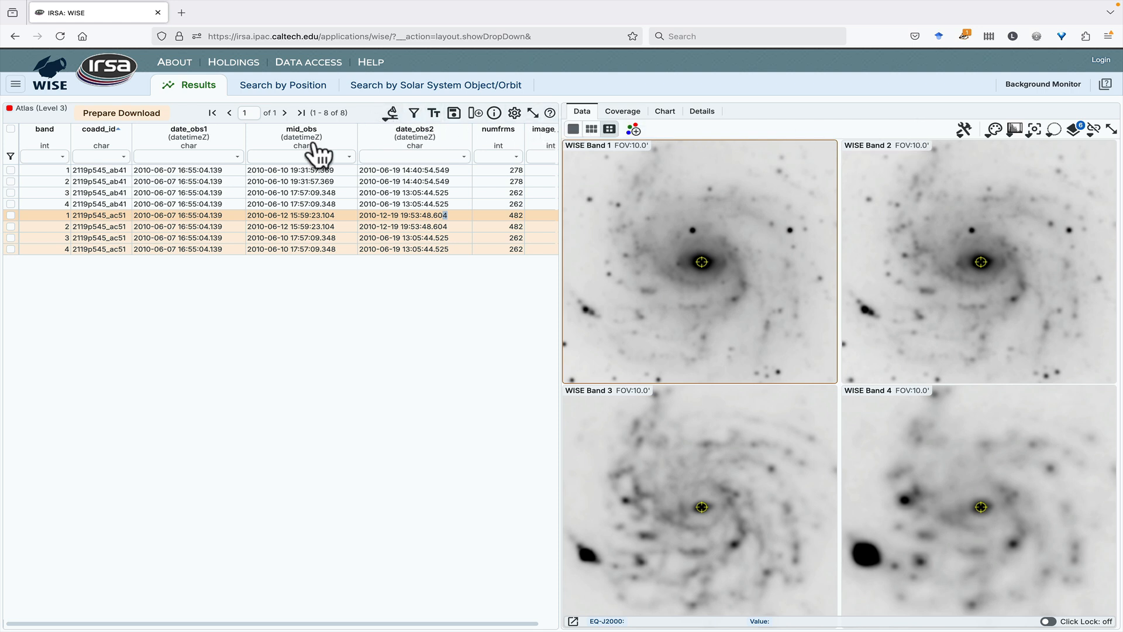
Mark all result rows for download except the 2119p545_ab41 rows for bands 1 and 2
left_click(11, 128)
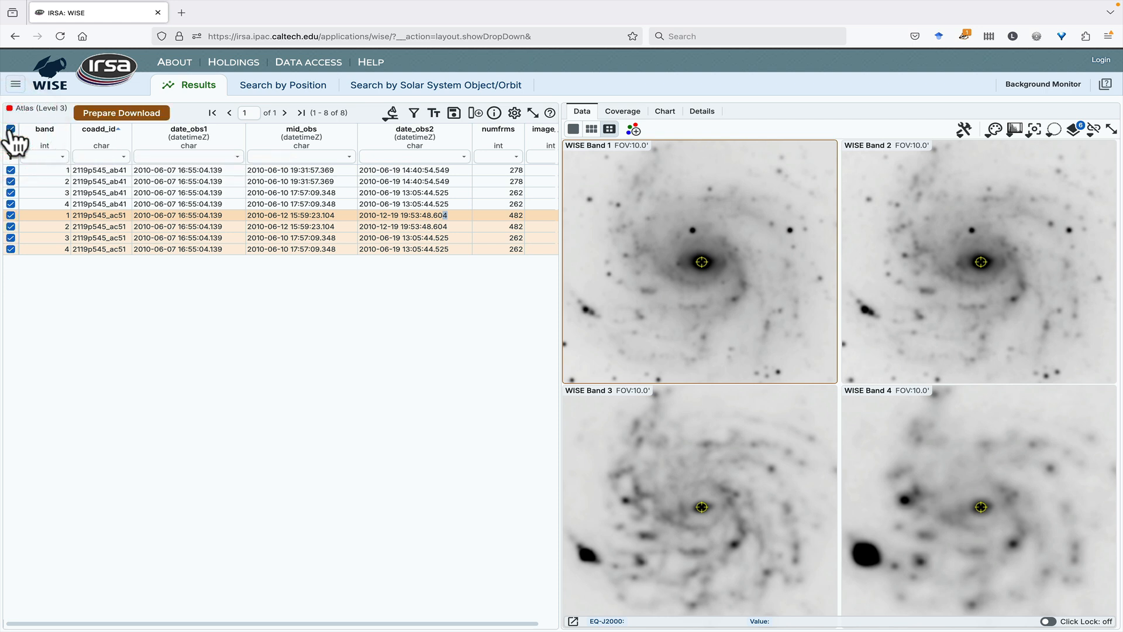
left_click(10, 170)
left_click(10, 182)
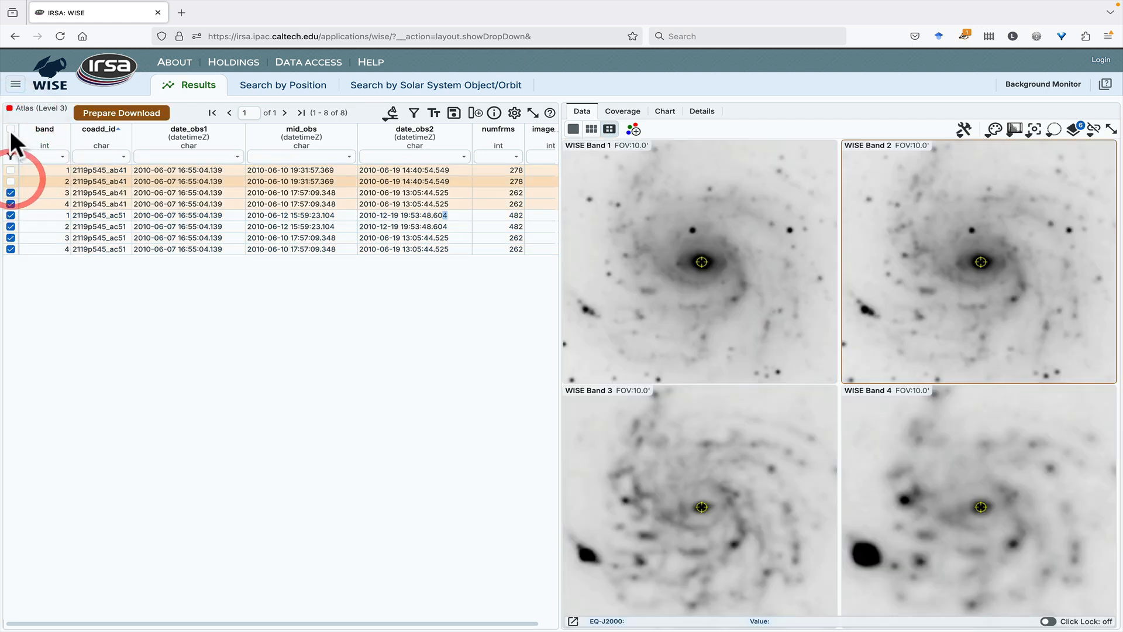
Review the download options, including the zip file structure choices, without preparing a download, and check the Background Monitor
left_click(106, 114)
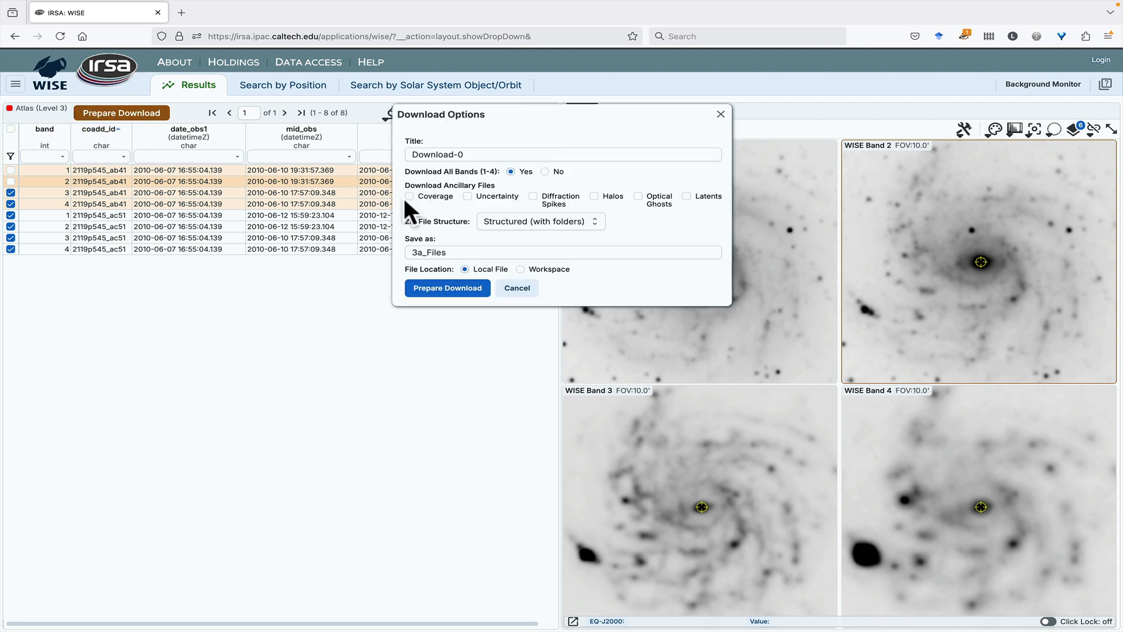
left_click(530, 229)
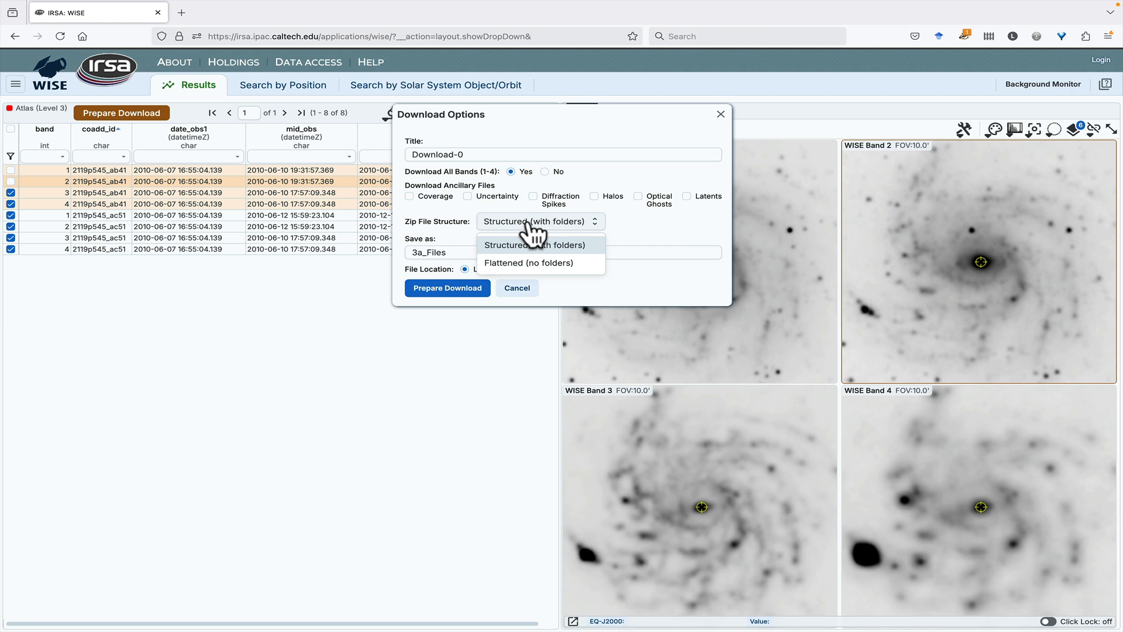
left_click(448, 237)
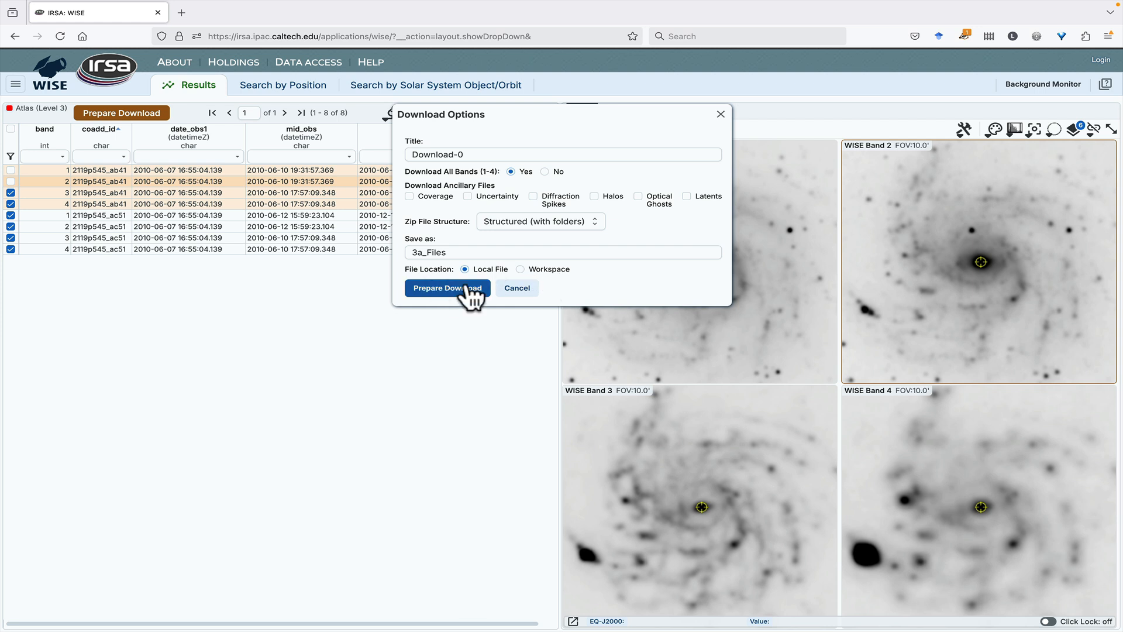
left_click(503, 286)
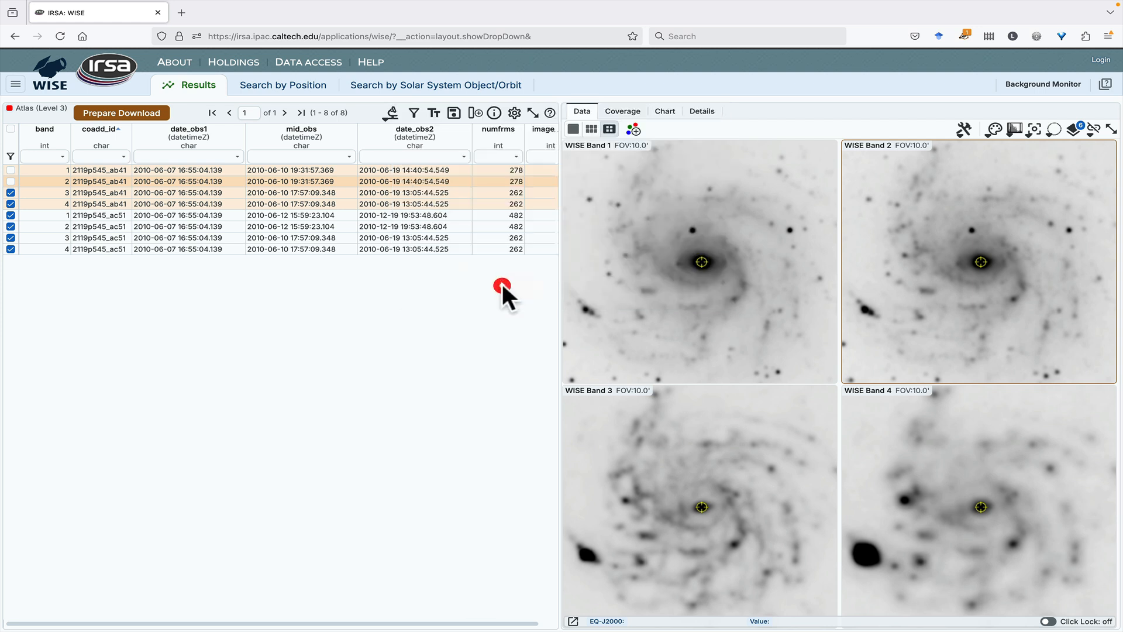
left_click(1033, 85)
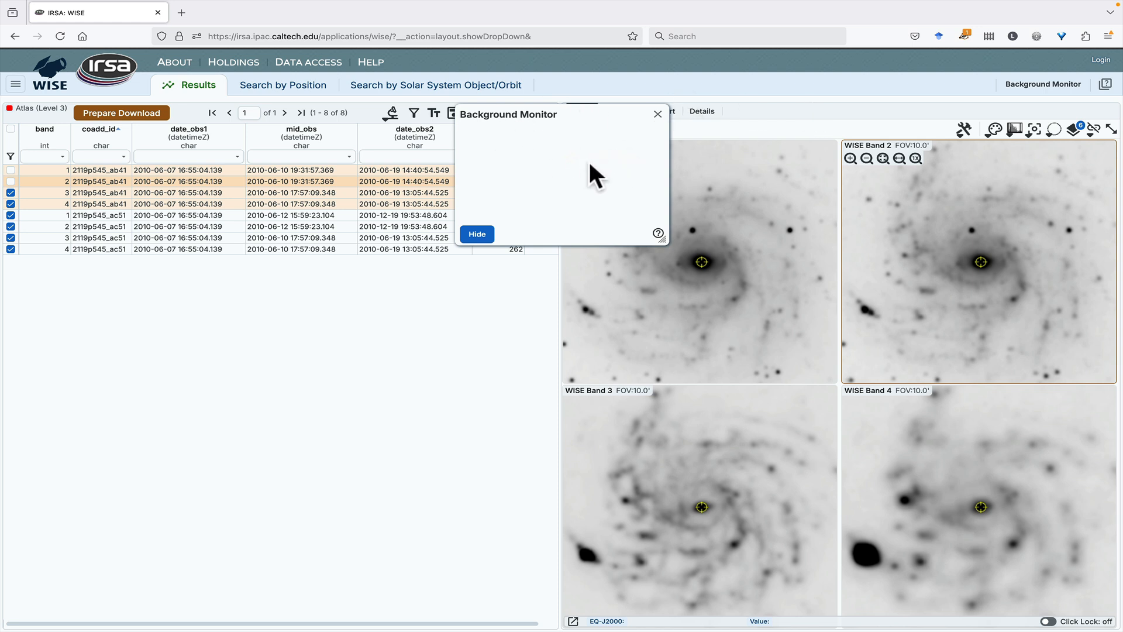
left_click(658, 114)
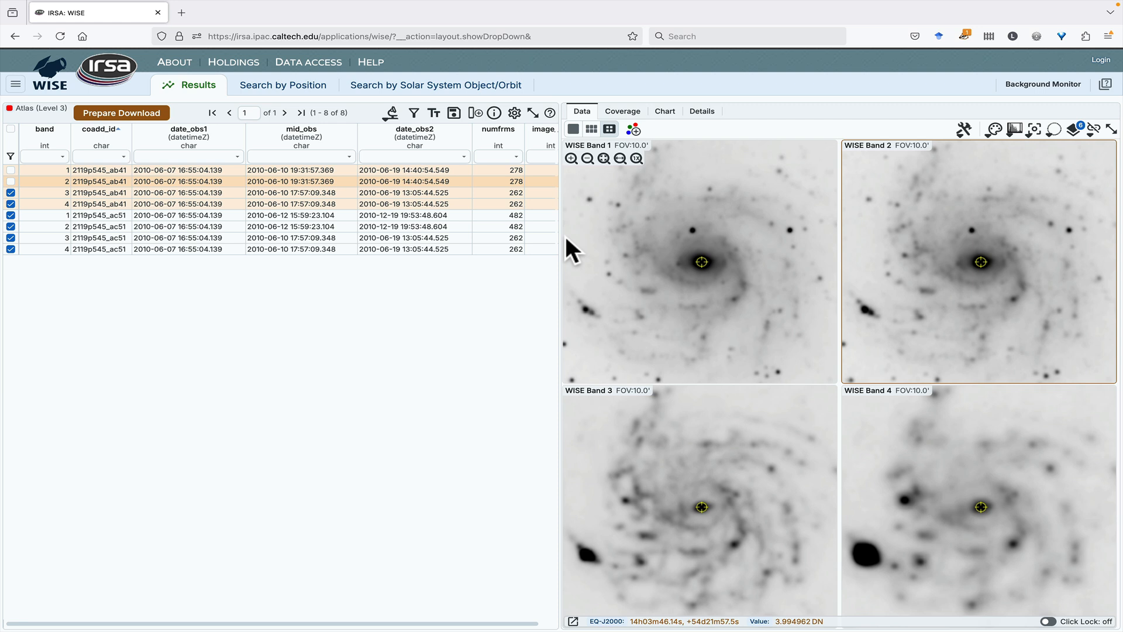
Create a three-color image with Band 4 as red, Band 2 as green and Band 1 as blue
left_click(631, 131)
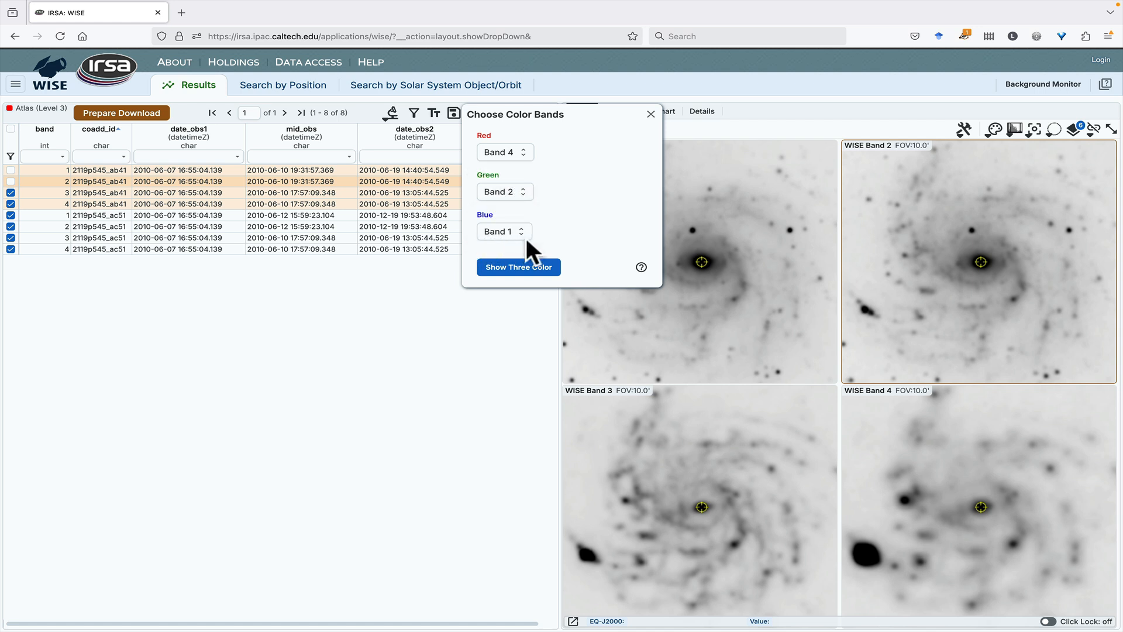
left_click(524, 267)
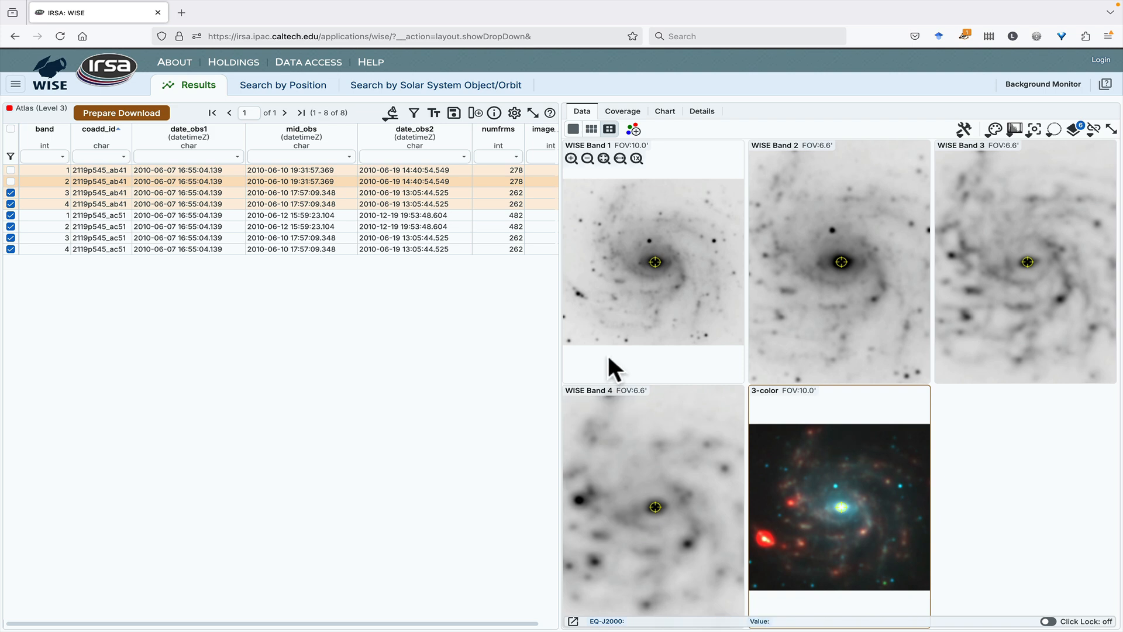
Open the Catalogs search and review the available catalog projects and the other search tabs offered by the service
left_click(13, 85)
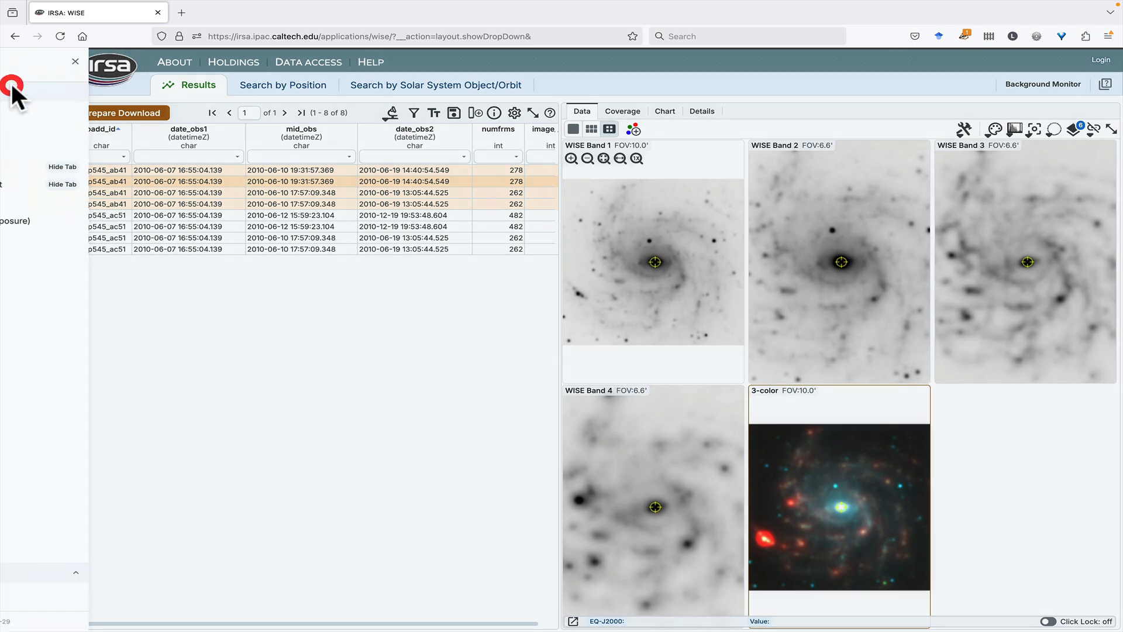
left_click(57, 293)
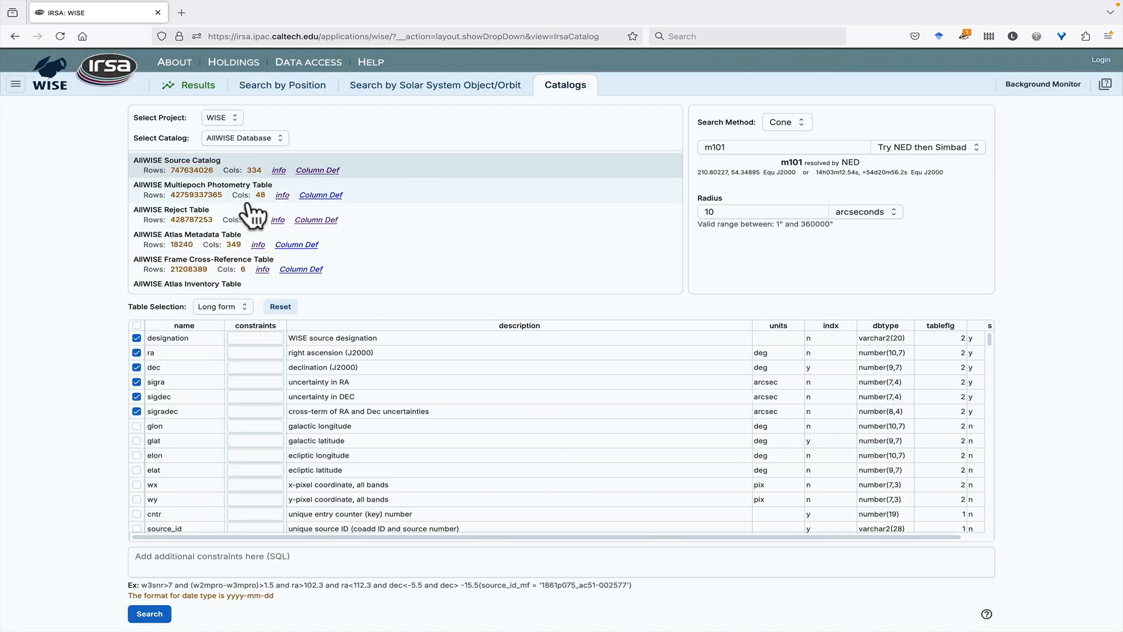
left_click(240, 120)
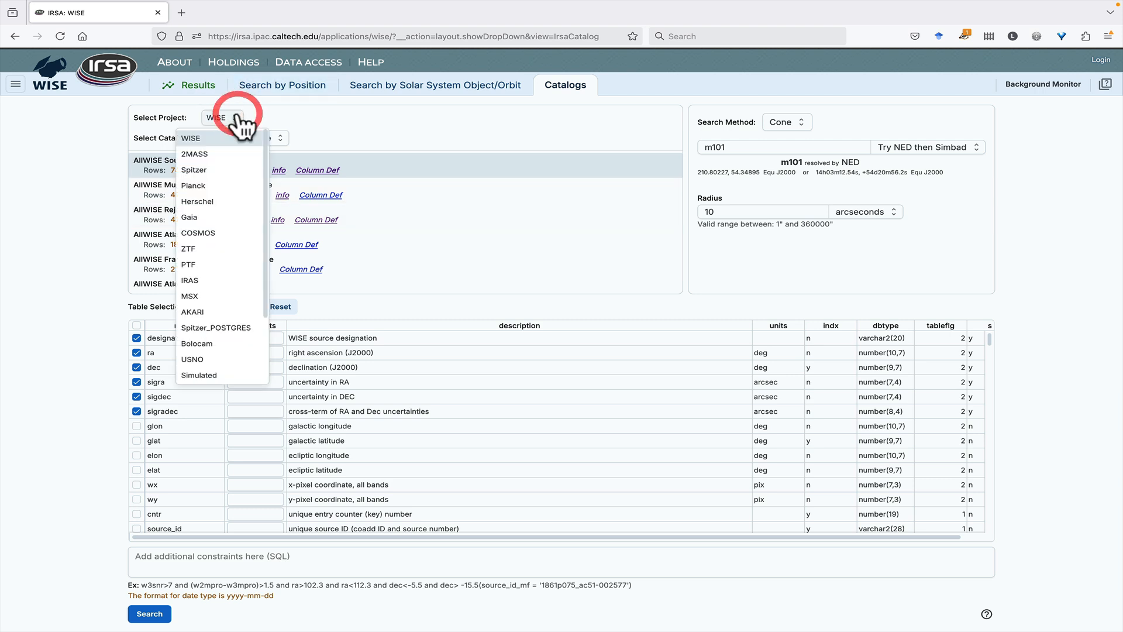
left_click(240, 120)
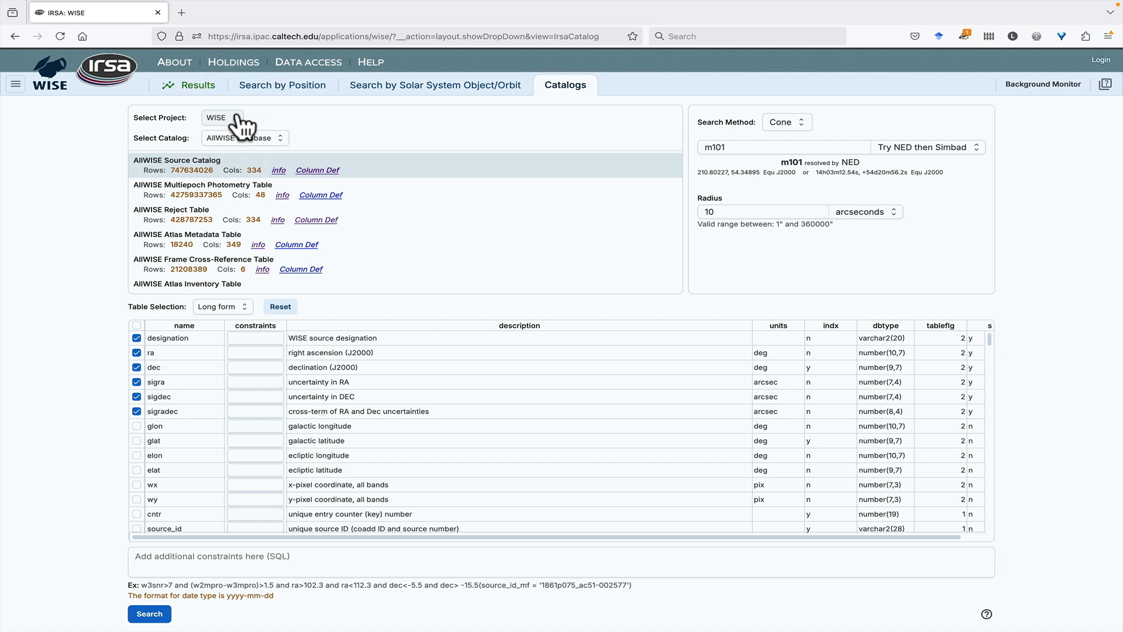
left_click(15, 84)
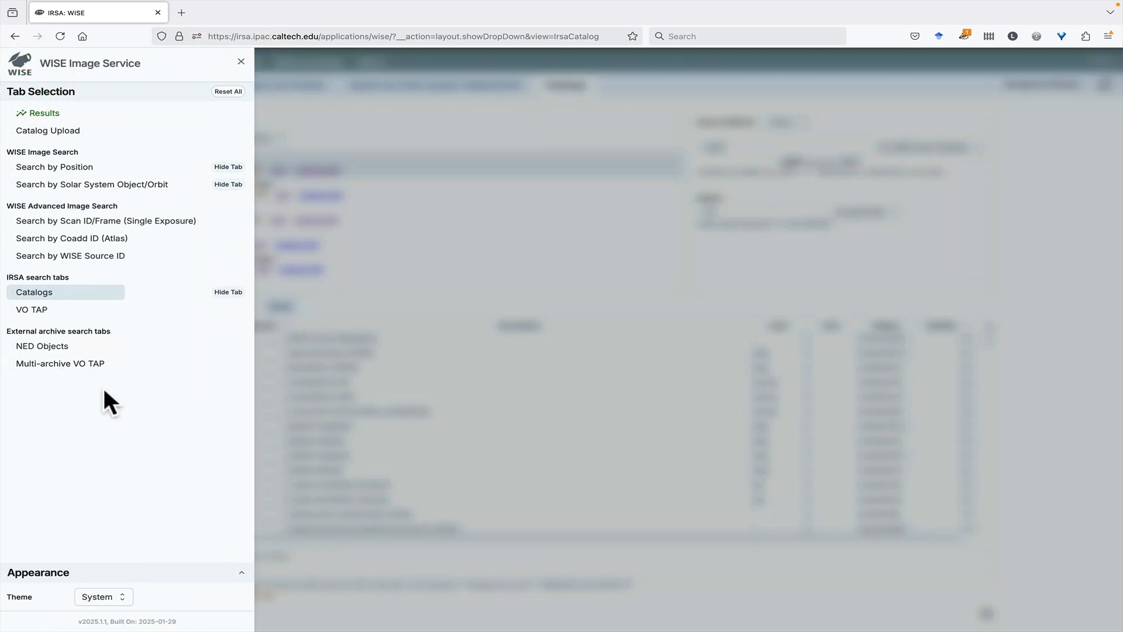
left_click(241, 61)
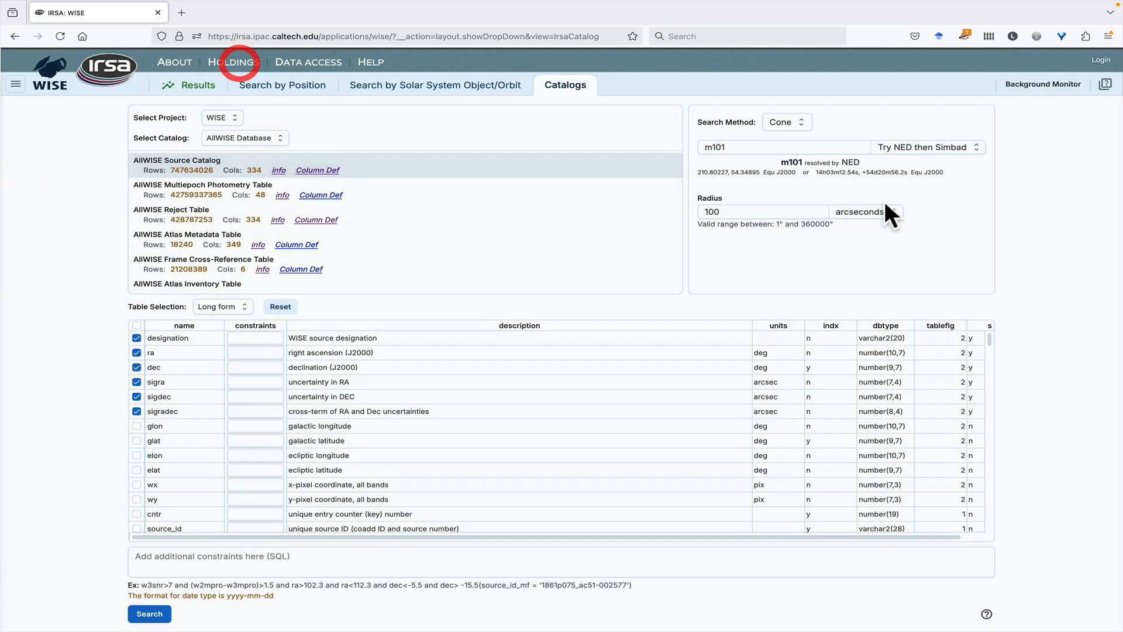
Run a cone search of the AllWISE Source Catalog around m101 with a radius of 100 arcseconds
left_click(740, 211)
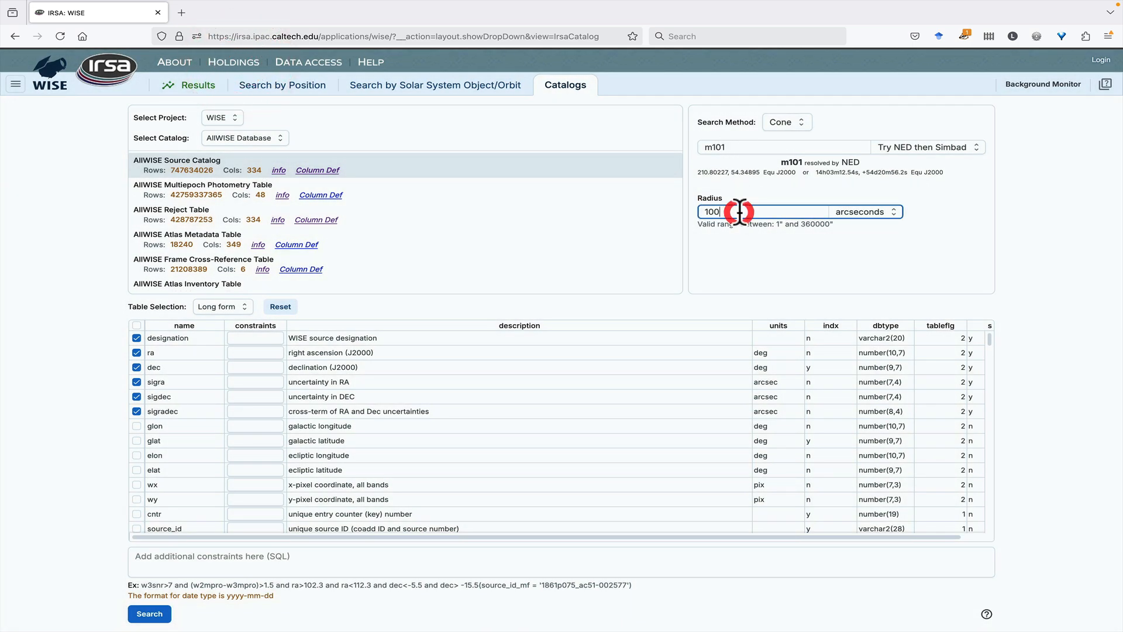
left_click(149, 614)
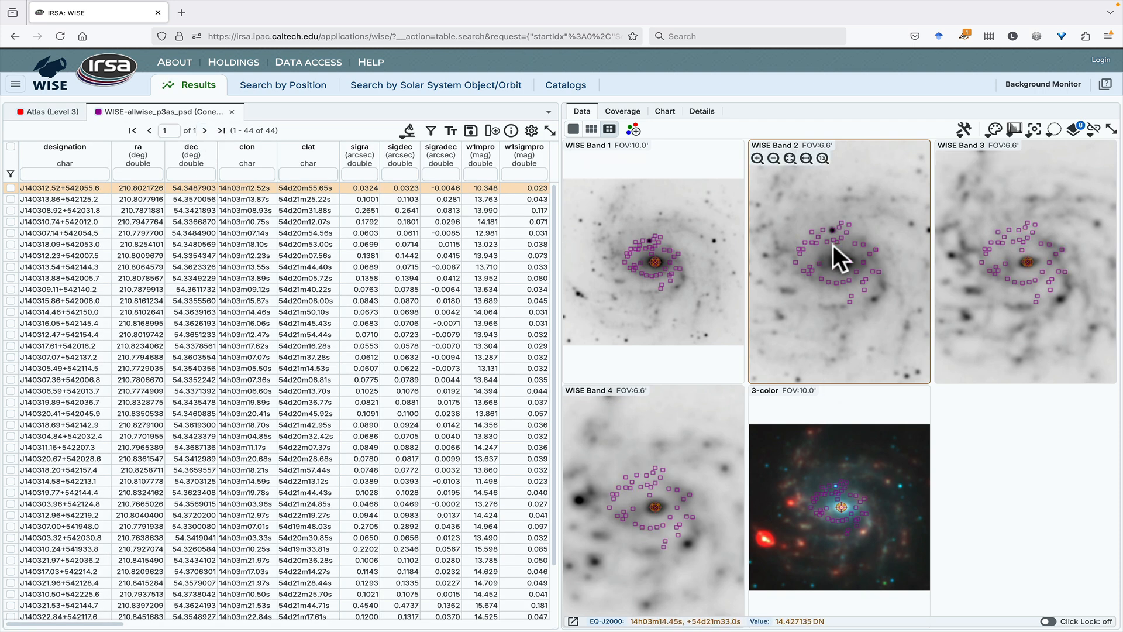
Highlight a catalog source below the galaxy core in the Band 1 image, and select source J140312.47+542154.4 in the table
left_click(662, 289)
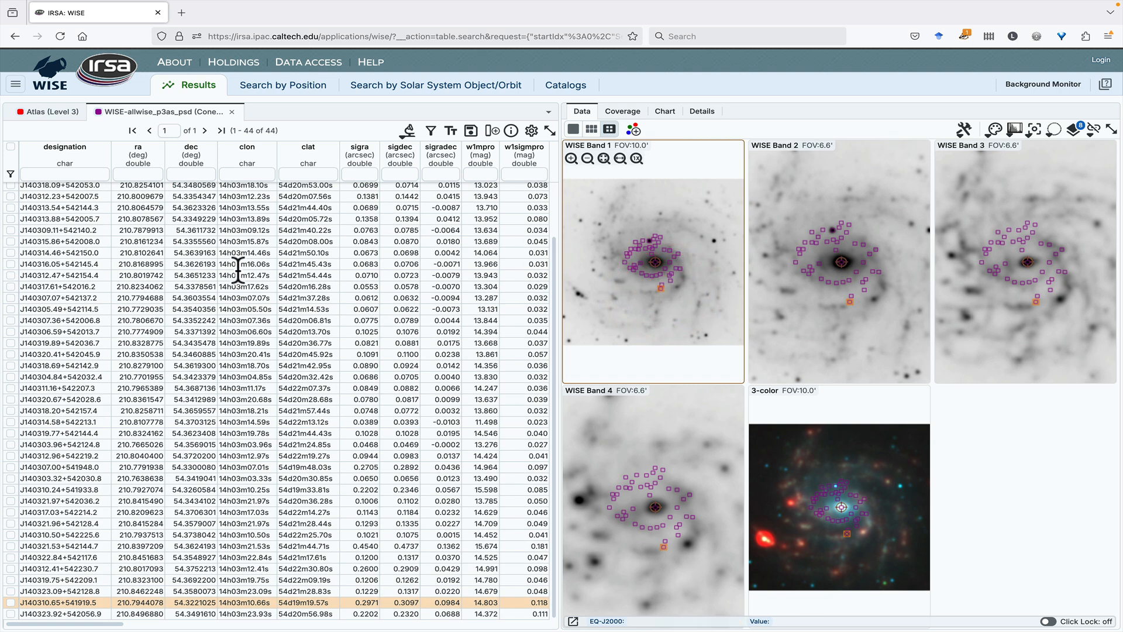
left_click(236, 269)
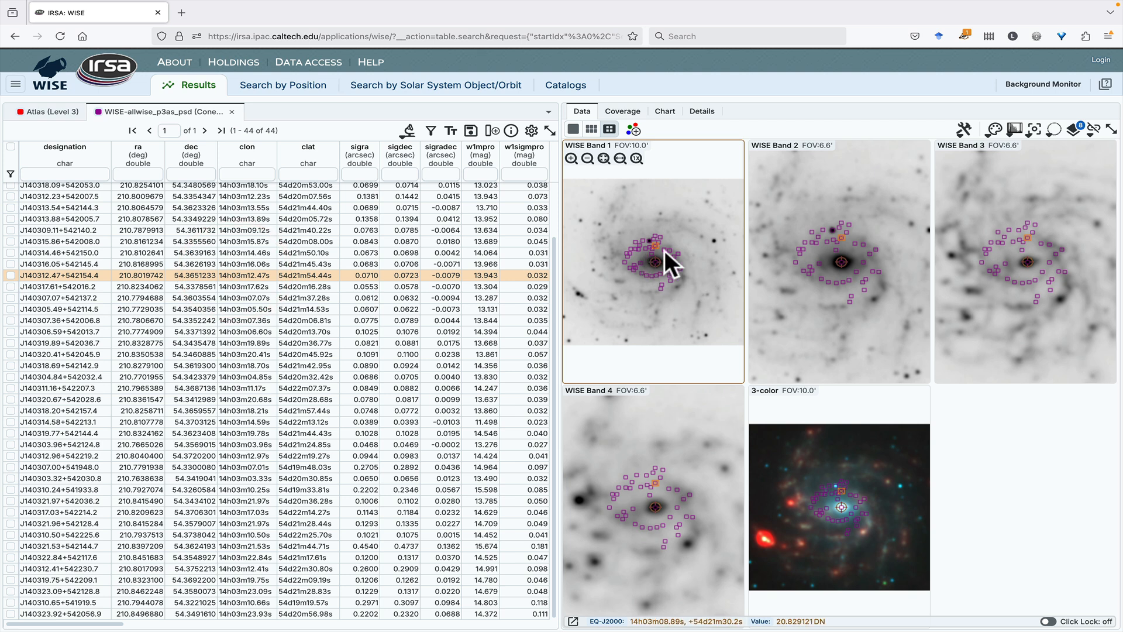
View the catalog's ra versus dec chart and review its plot parameters without changing them
left_click(670, 112)
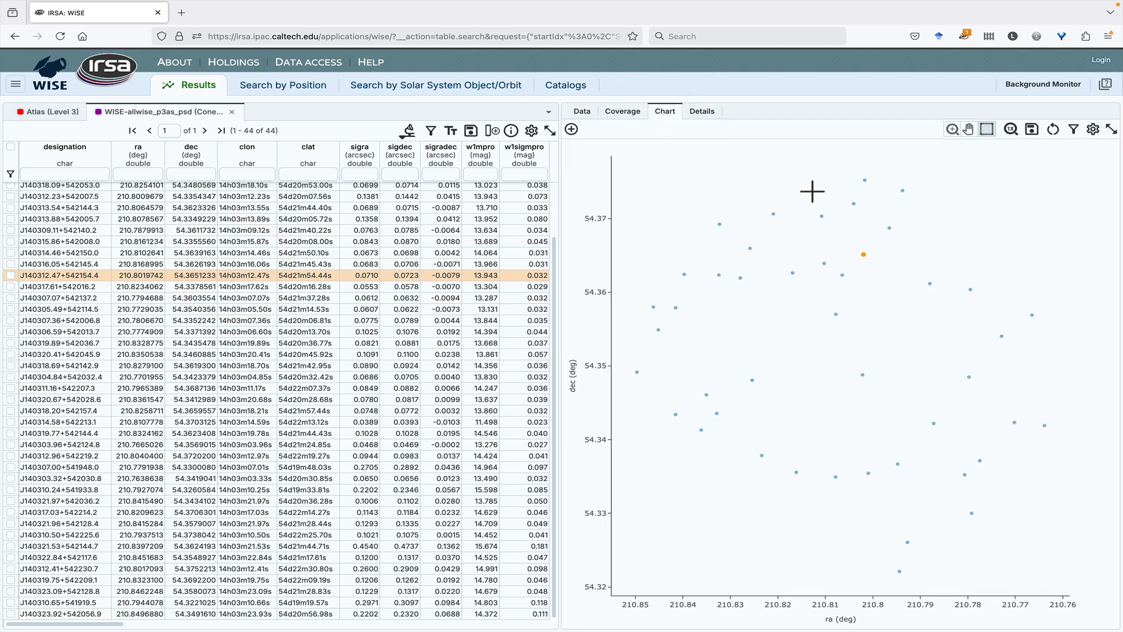
left_click(1092, 129)
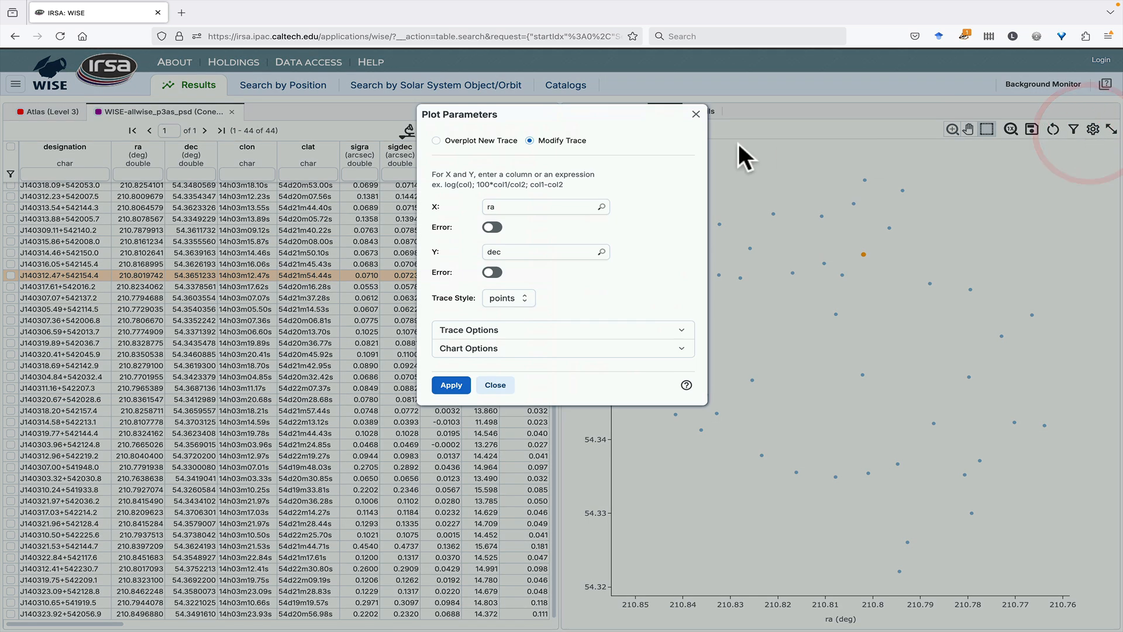
left_click(696, 114)
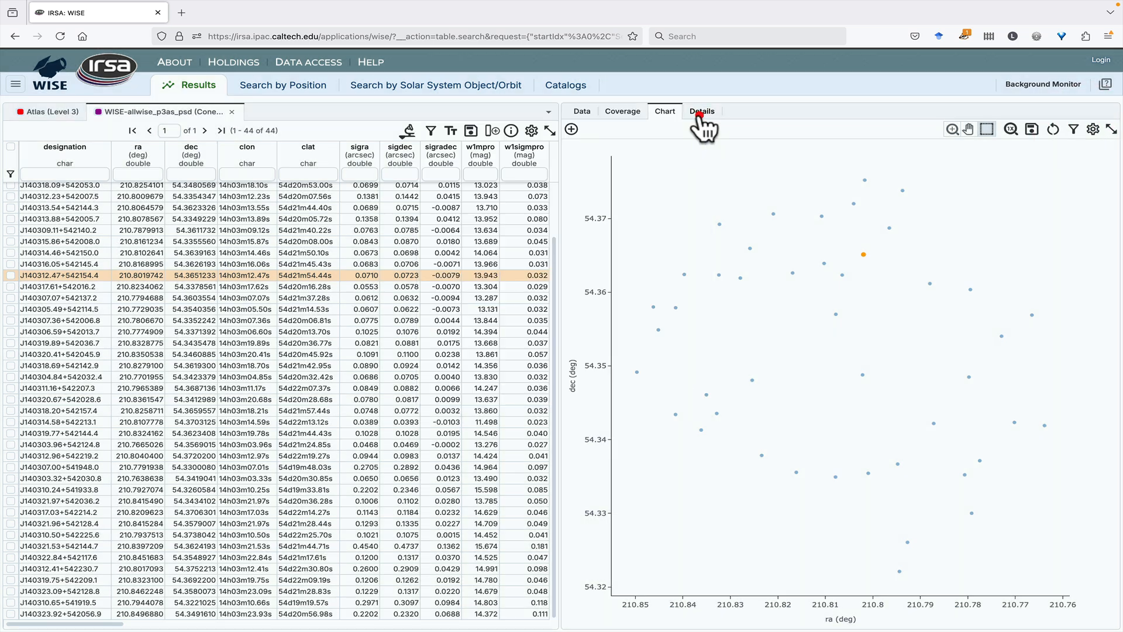
Return to the WISE band images and open the online help for the image service
left_click(582, 112)
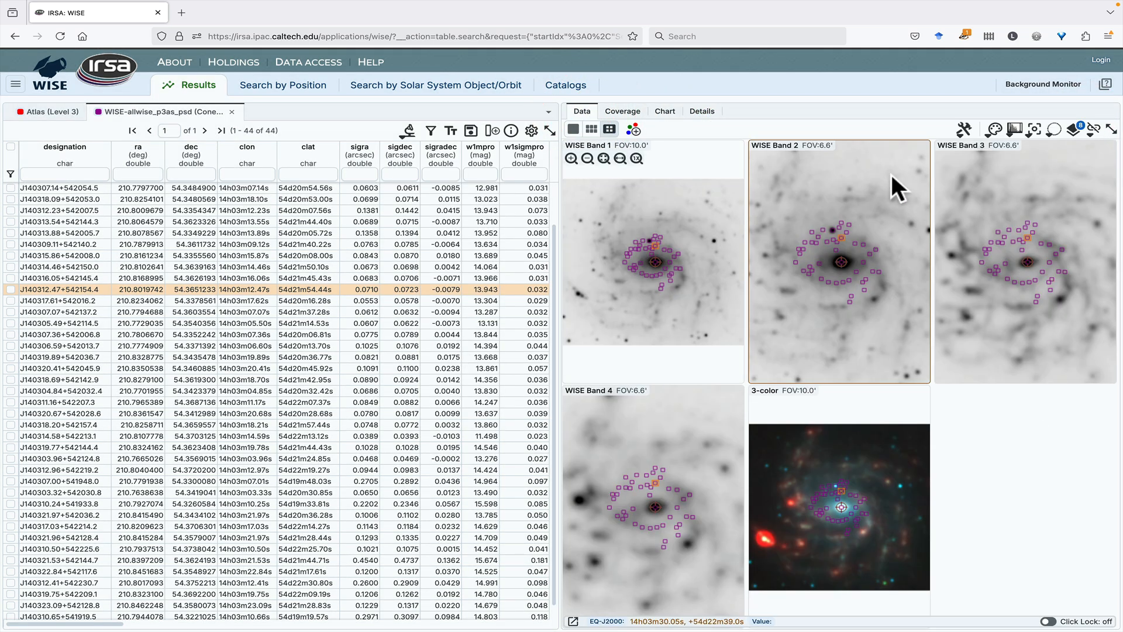
left_click(1102, 83)
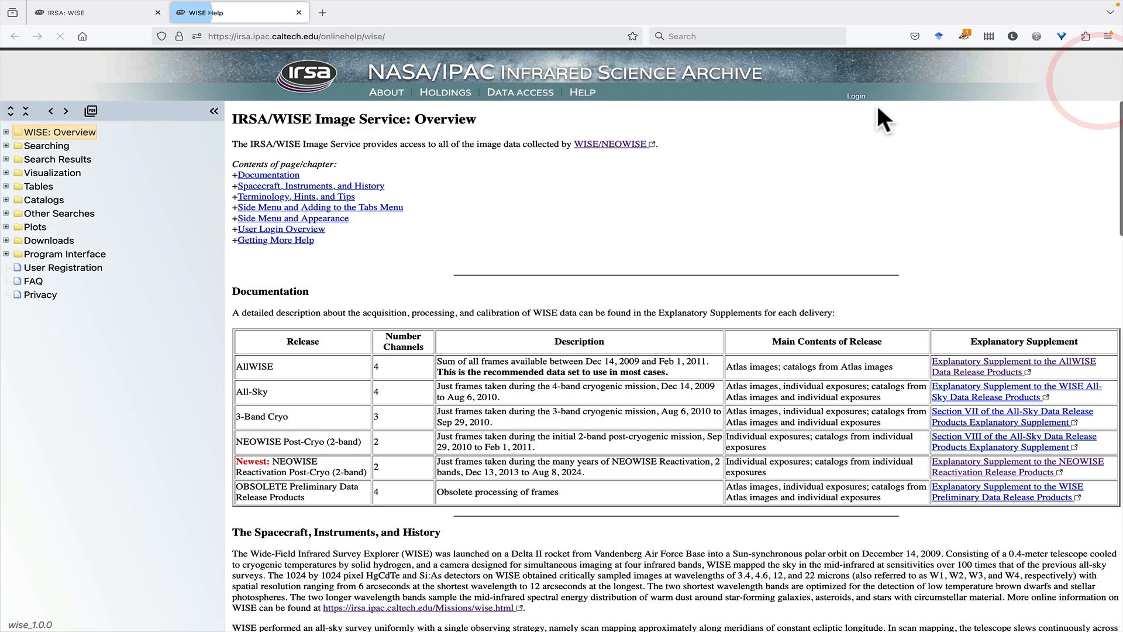